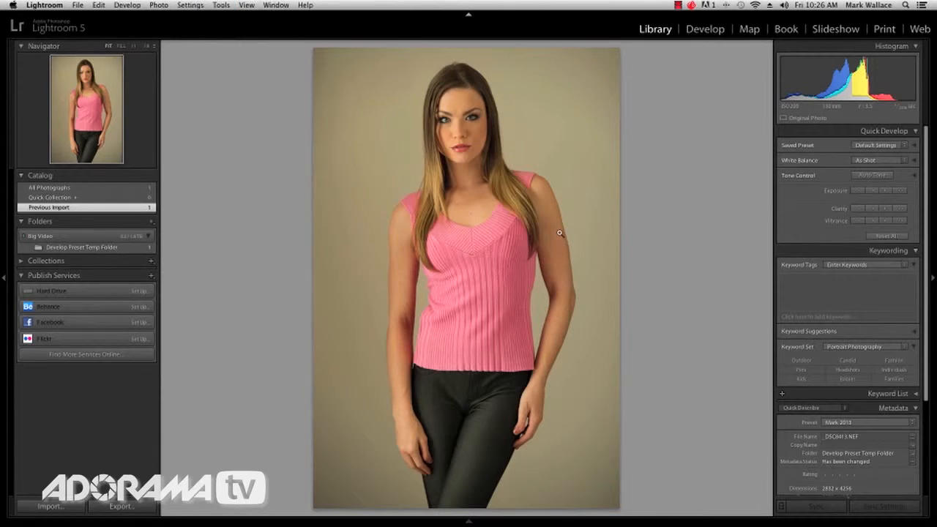
Set the white balance by sampling the neutral backdrop beside the model, and set the temperature to 4400.
{"action": "left_click", "coordinate": [756, 185]}
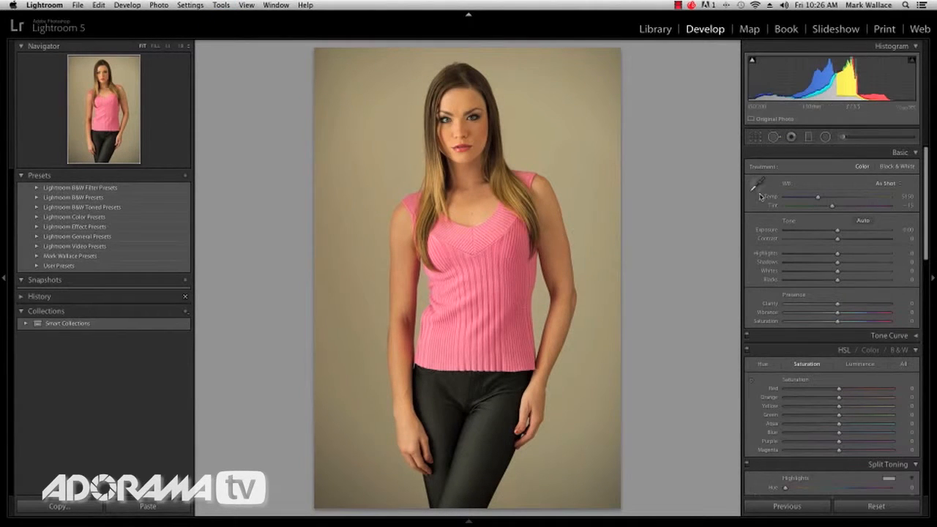
{"action": "left_click", "coordinate": [551, 151]}
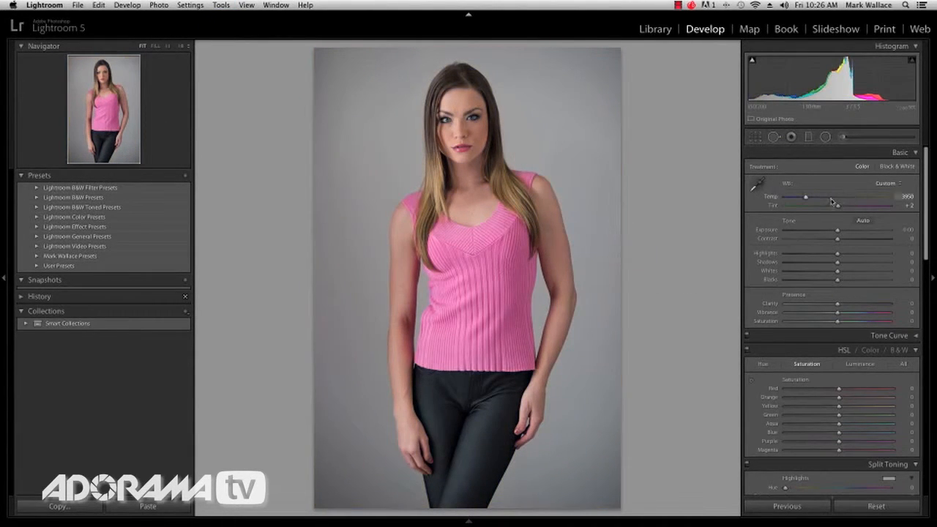
{"action": "left_click", "coordinate": [903, 197]}
{"action": "type", "text": "4400"}
{"action": "key", "text": "Return"}
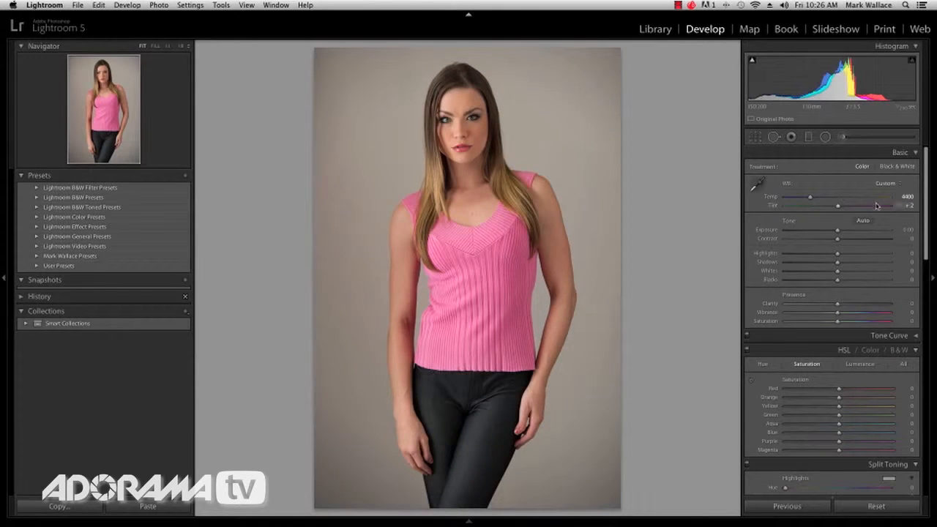
Set the photo's Exposure to +0.65, Clarity to +12 and Saturation to -25 in the basic adjustments.
{"action": "left_click_drag", "start_coordinate": [837, 231], "coordinate": [846, 233]}
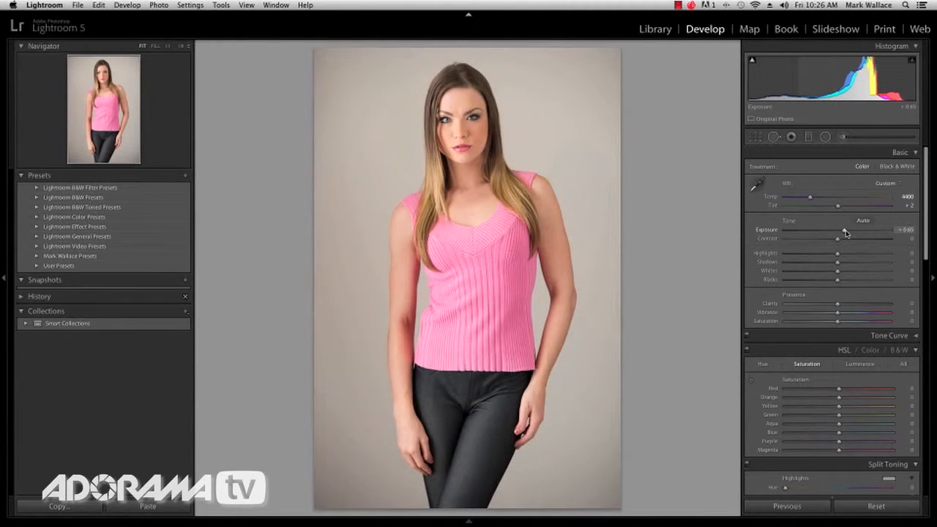
{"action": "scroll", "coordinate": [839, 254], "scroll_direction": "down", "scroll_amount": 3}
{"action": "left_click_drag", "start_coordinate": [839, 249], "coordinate": [846, 249]}
{"action": "left_click_drag", "start_coordinate": [838, 262], "coordinate": [820, 265]}
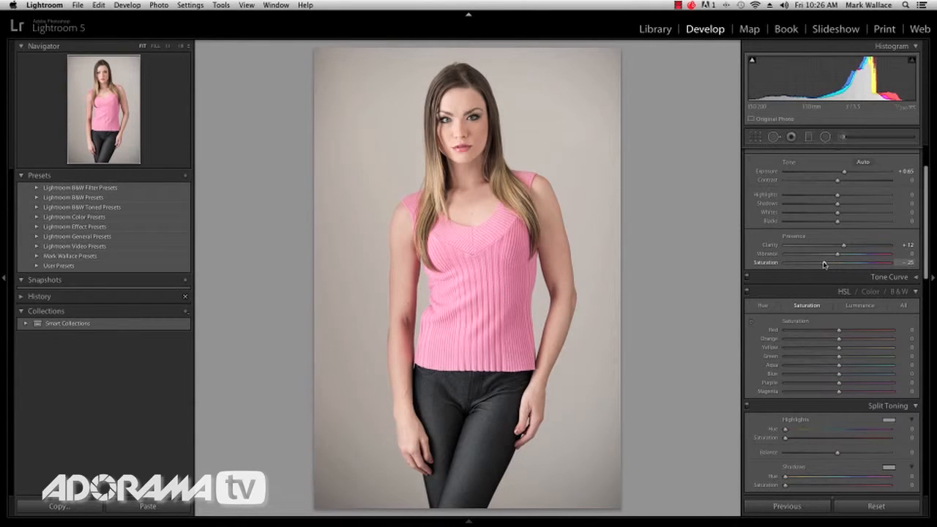
Raise the Blue saturation to +19 and enable lens profile corrections for the photo.
{"action": "scroll", "coordinate": [827, 274], "scroll_direction": "down", "scroll_amount": 4}
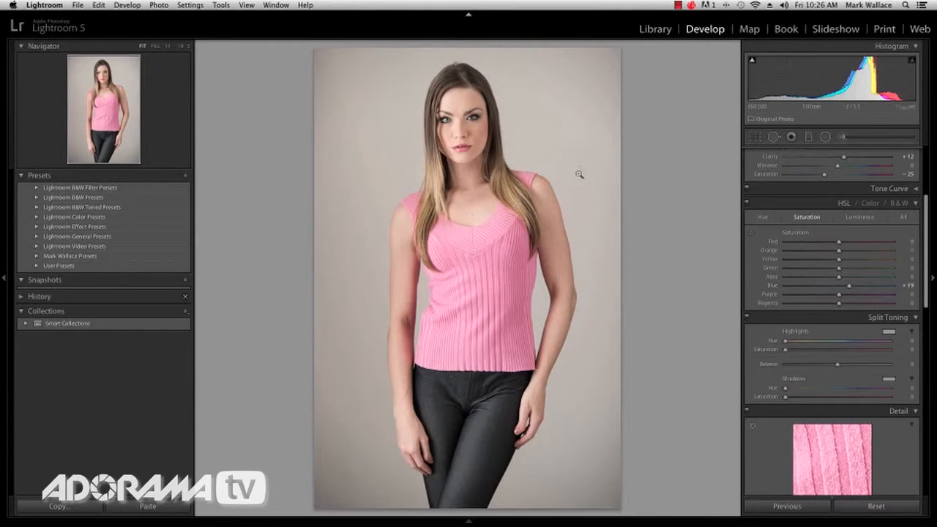
{"action": "scroll", "coordinate": [776, 306], "scroll_direction": "down", "scroll_amount": 1}
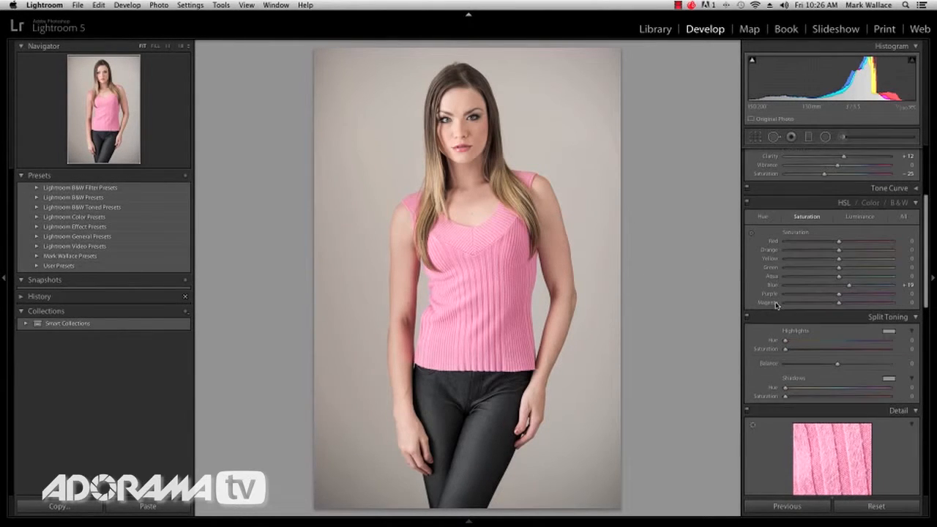
{"action": "scroll", "coordinate": [777, 306], "scroll_direction": "down", "scroll_amount": 5}
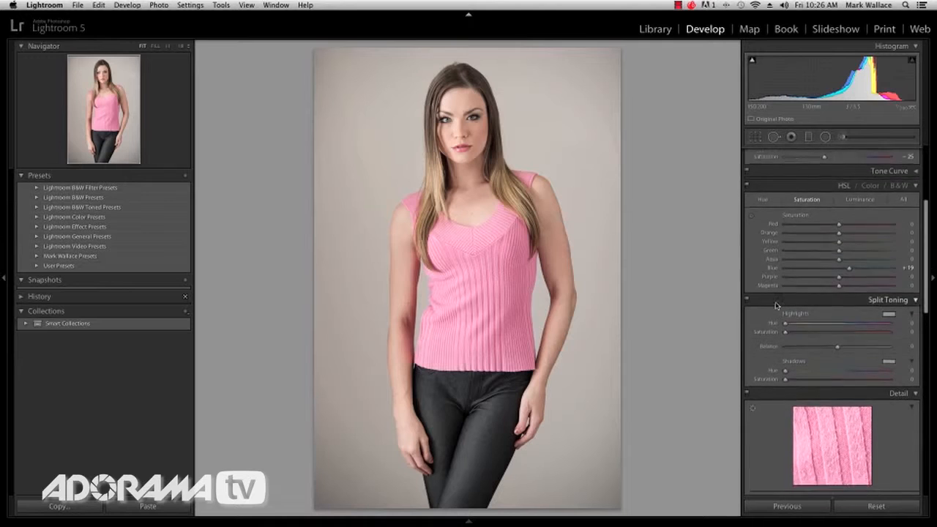
{"action": "scroll", "coordinate": [777, 306], "scroll_direction": "down", "scroll_amount": 12}
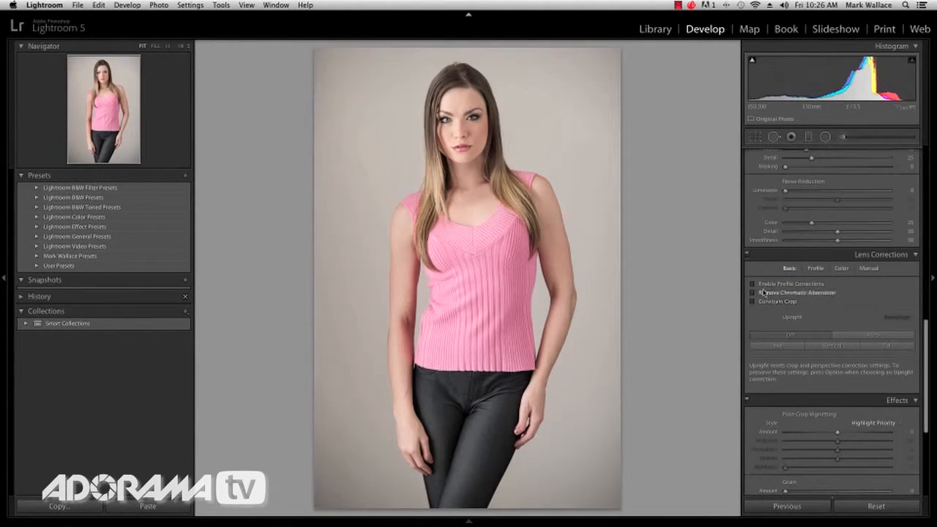
{"action": "left_click", "coordinate": [751, 285]}
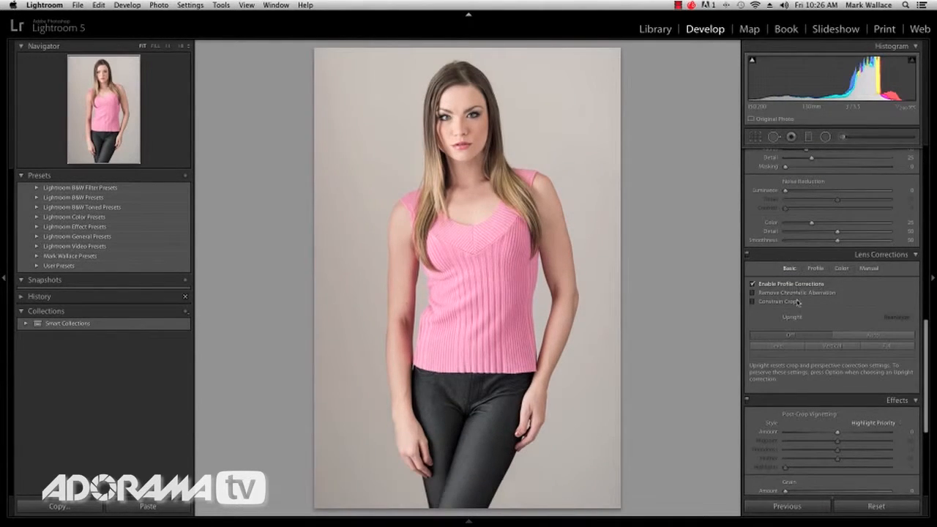
Add a dark post-crop vignette with Amount -38, Midpoint 36 and Feather 72.
{"action": "scroll", "coordinate": [798, 307], "scroll_direction": "down", "scroll_amount": 7}
{"action": "left_click_drag", "start_coordinate": [832, 270], "coordinate": [862, 296]}
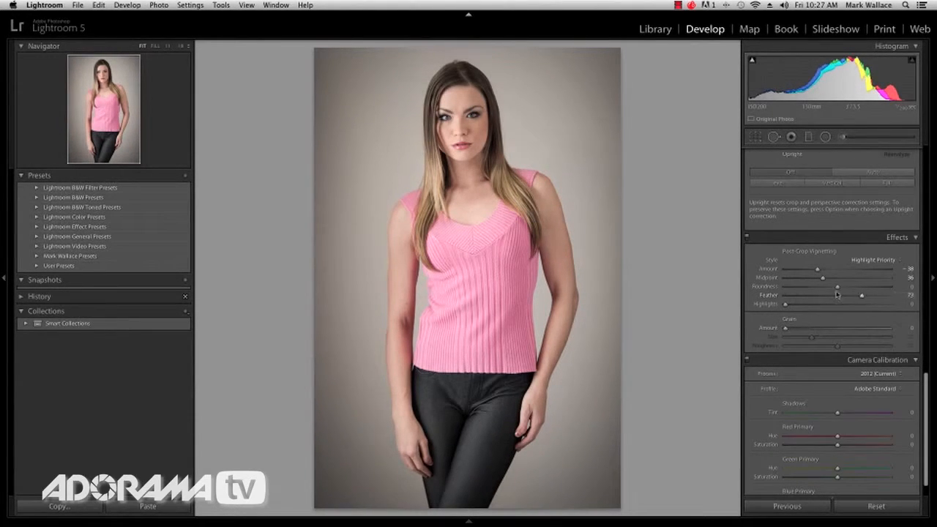
Compare the original and edited portrait side by side, and return to the single edited view.
{"action": "scroll", "coordinate": [832, 293], "scroll_direction": "up", "scroll_amount": 10}
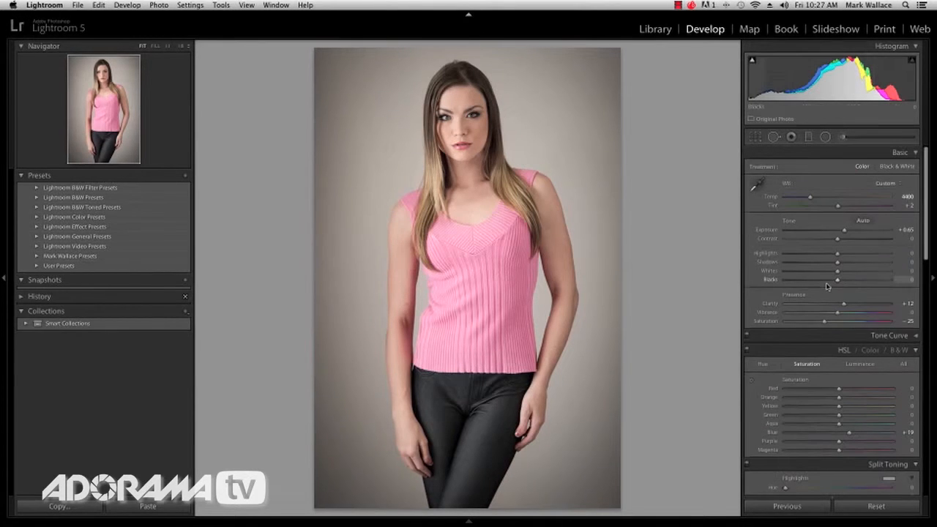
{"action": "key", "text": "y"}
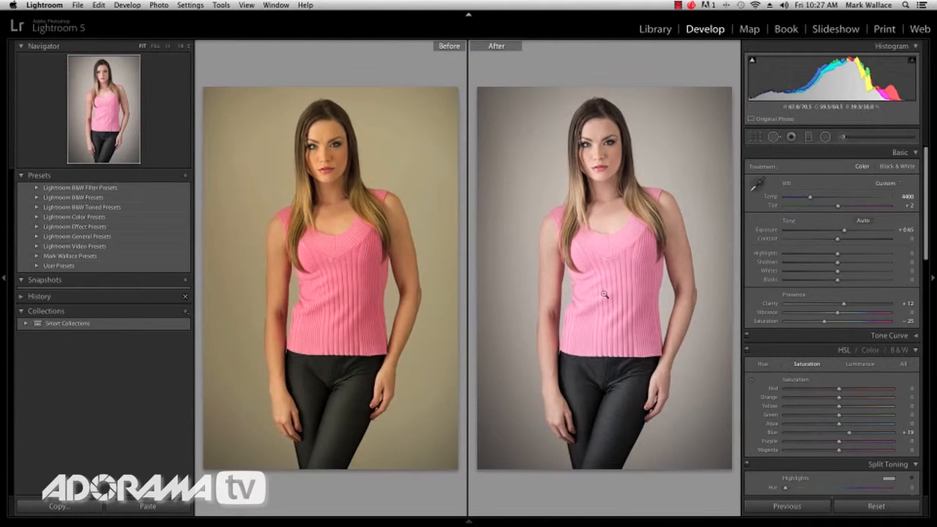
{"action": "key", "text": "y"}
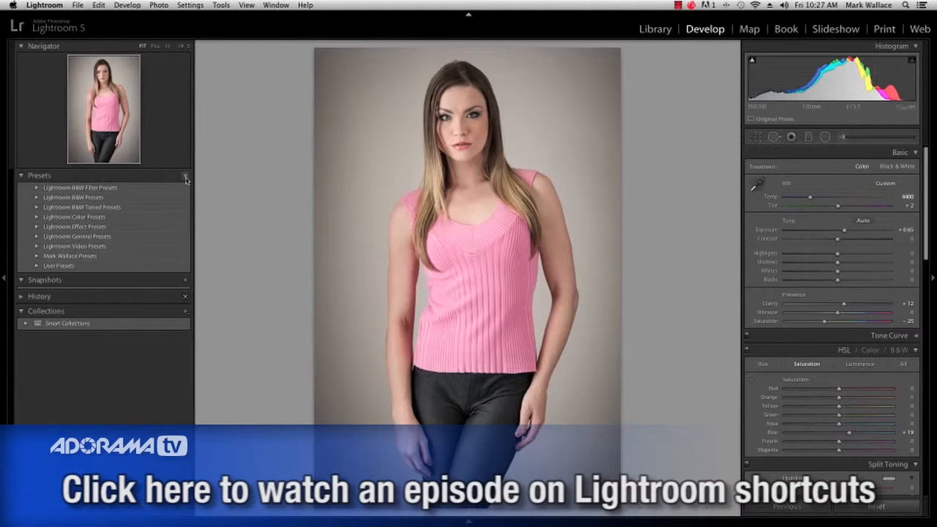
Save all the current develop settings as a new preset named Adorama Demo in the photographer's own presets folder.
{"action": "left_click", "coordinate": [185, 177]}
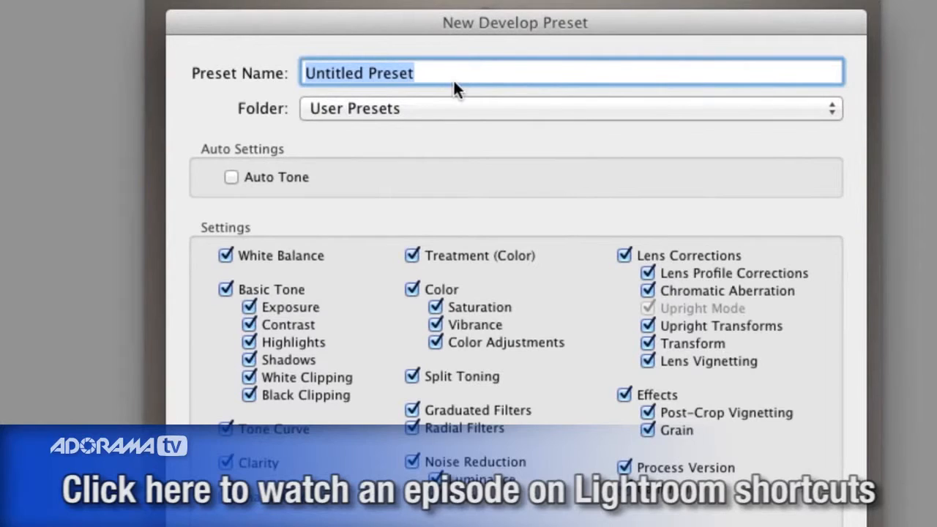
{"action": "type", "text": "Adorama Demo"}
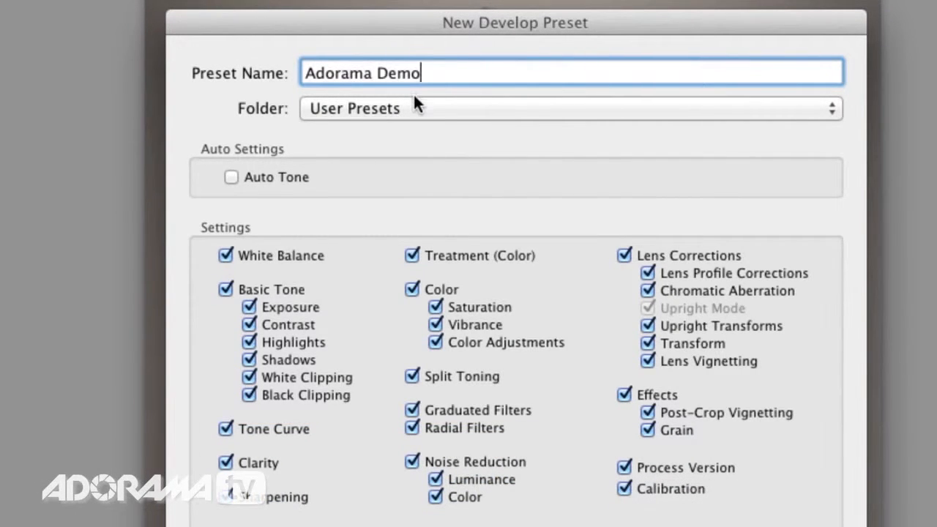
{"action": "left_click", "coordinate": [414, 95]}
{"action": "left_click", "coordinate": [410, 90]}
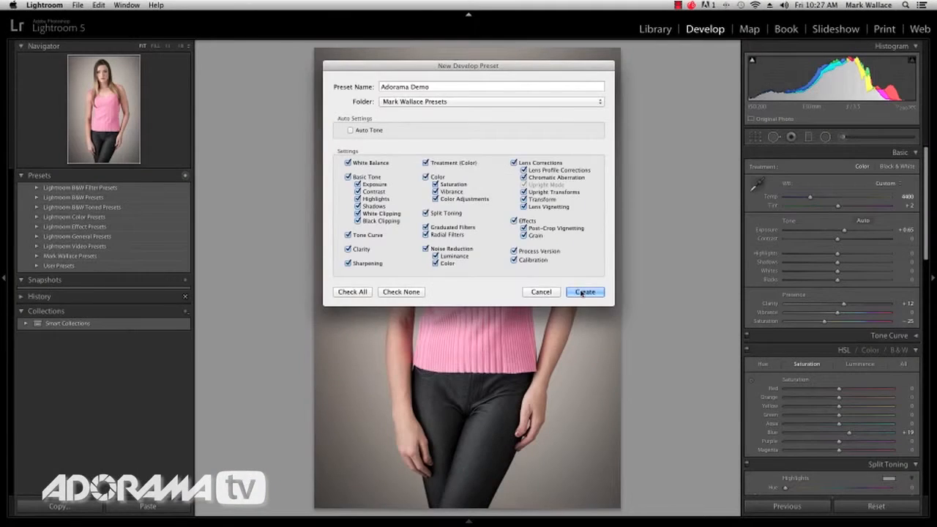
{"action": "left_click", "coordinate": [584, 292]}
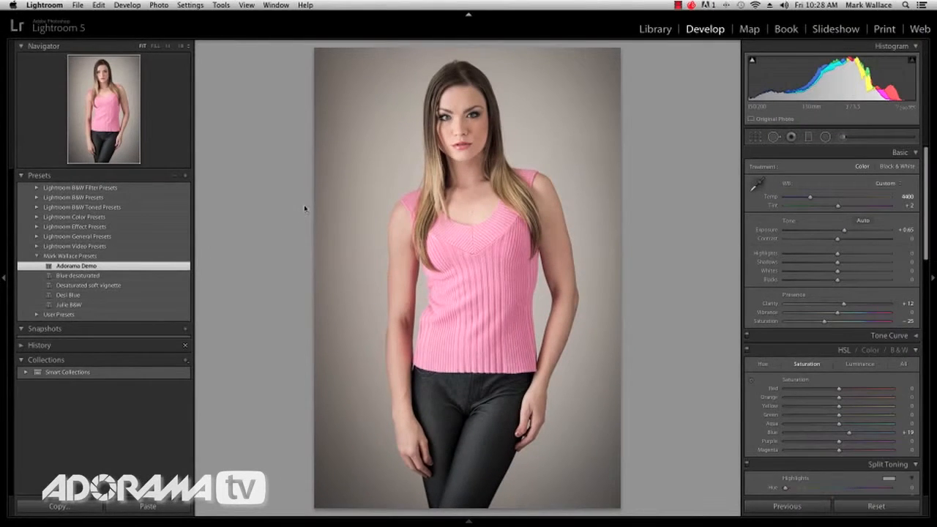
Return to the library grid and start a photo import from the Develop Preset Temp Folder on Big Video.
{"action": "key", "text": "g"}
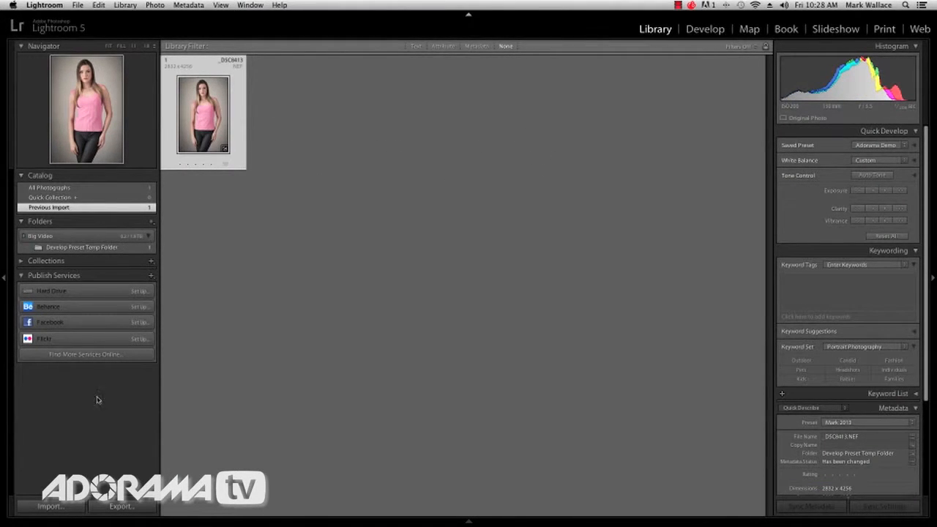
{"action": "left_click", "coordinate": [49, 506]}
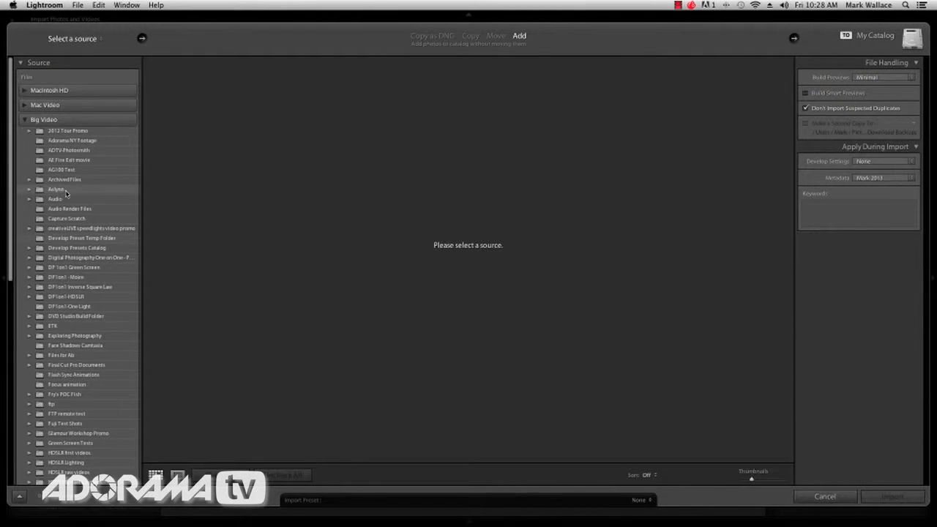
{"action": "left_click", "coordinate": [77, 238]}
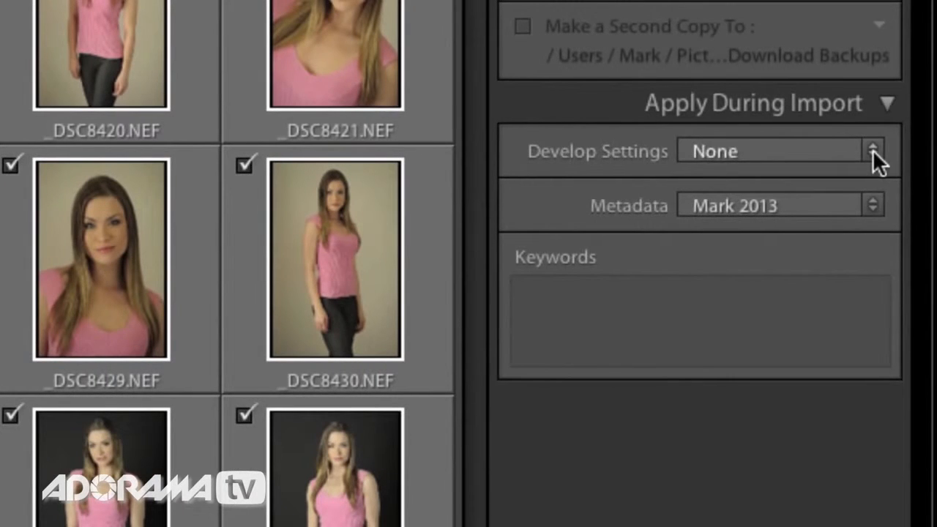
Choose the Adorama Demo preset as the develop settings applied during import, and import the checked photos.
{"action": "left_click", "coordinate": [891, 153]}
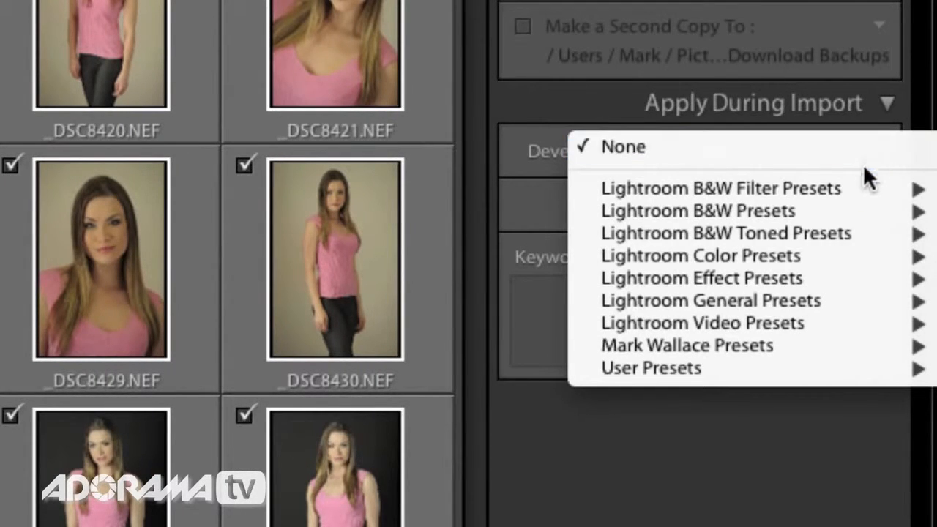
{"action": "mouse_move", "coordinate": [776, 340]}
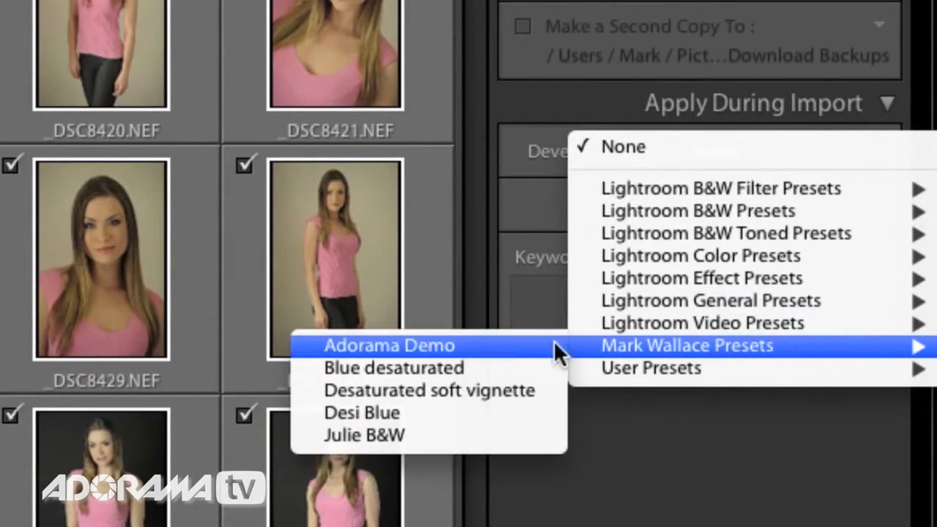
{"action": "left_click", "coordinate": [472, 346]}
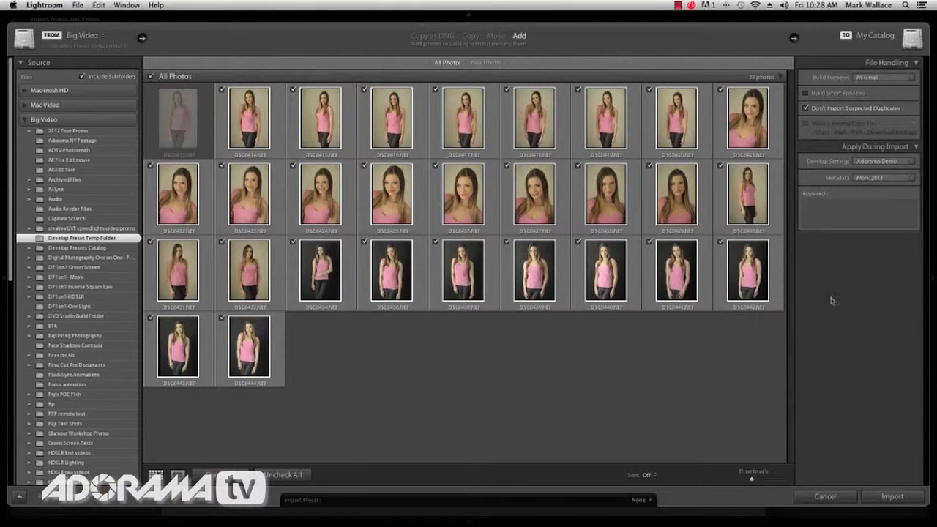
{"action": "left_click", "coordinate": [887, 496]}
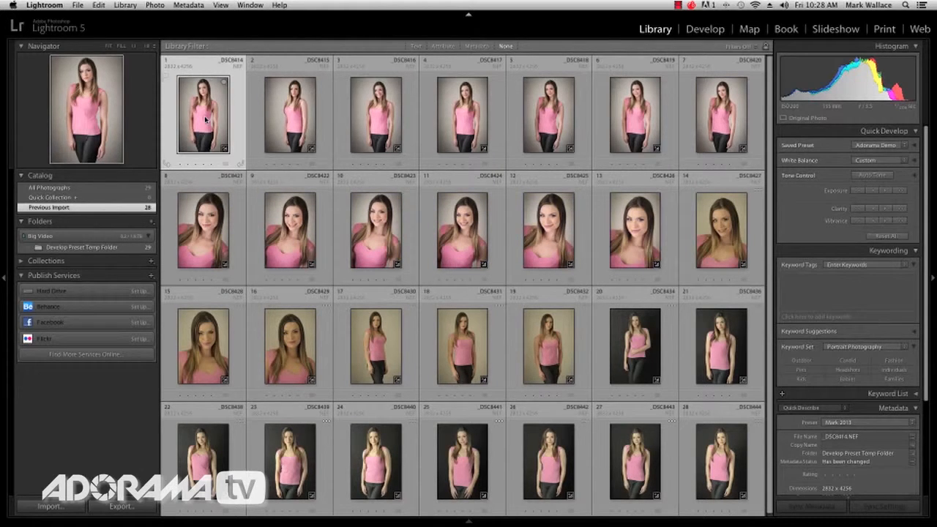
Start a tethered capture session named Studio Session with the default naming, destination and metadata settings.
{"action": "left_click", "coordinate": [78, 6]}
{"action": "mouse_move", "coordinate": [103, 91]}
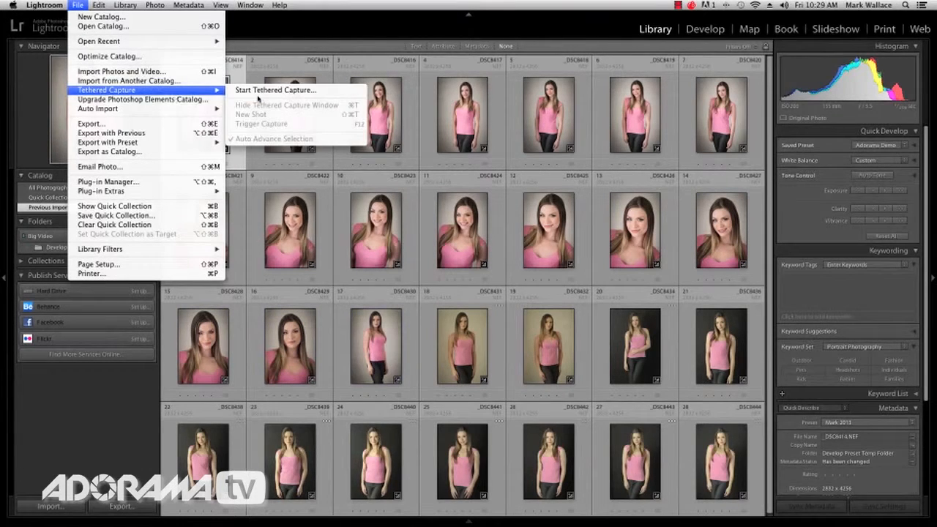
{"action": "left_click", "coordinate": [260, 91]}
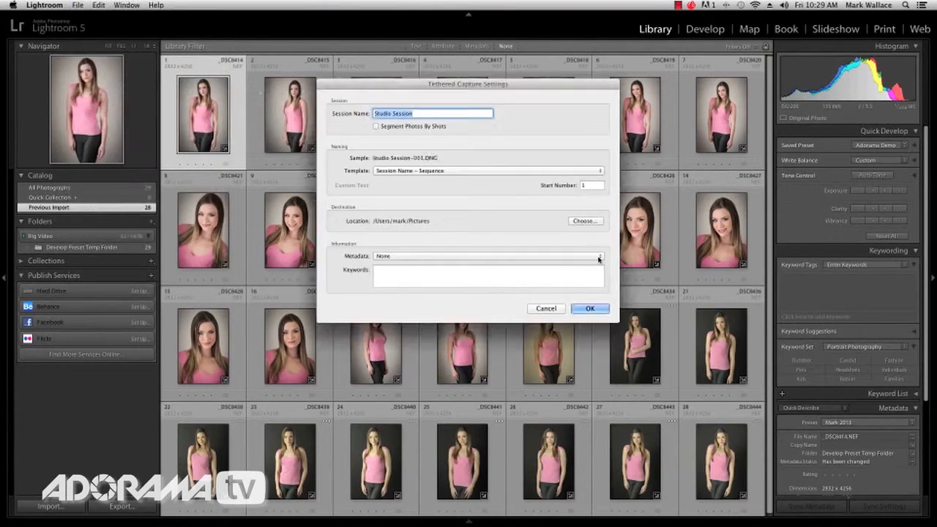
{"action": "left_click", "coordinate": [591, 308]}
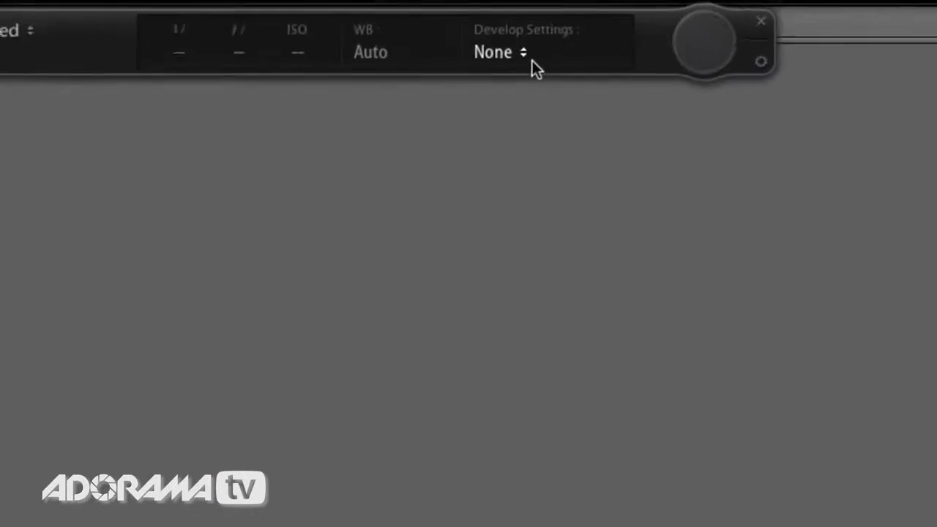
Set the tethered capture's develop settings to the Adorama Demo preset from the photographer's own presets.
{"action": "left_click", "coordinate": [520, 51]}
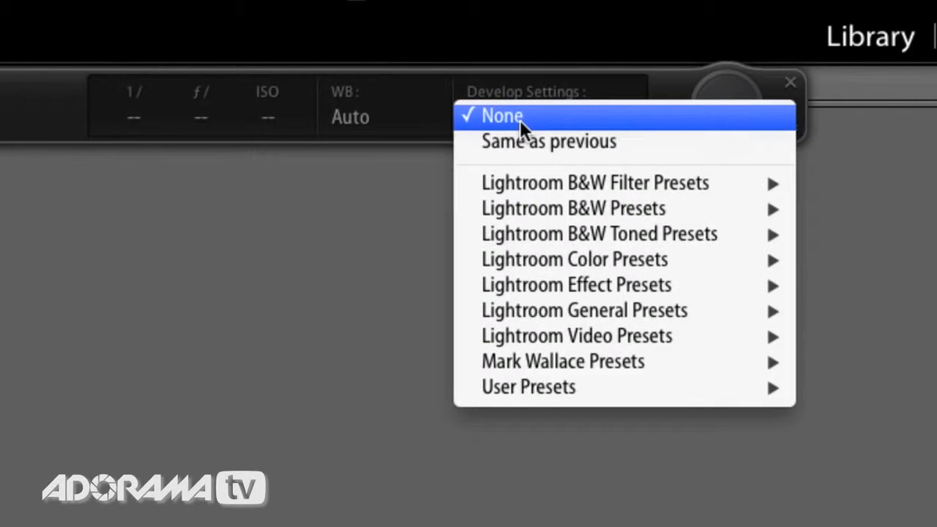
{"action": "mouse_move", "coordinate": [564, 364]}
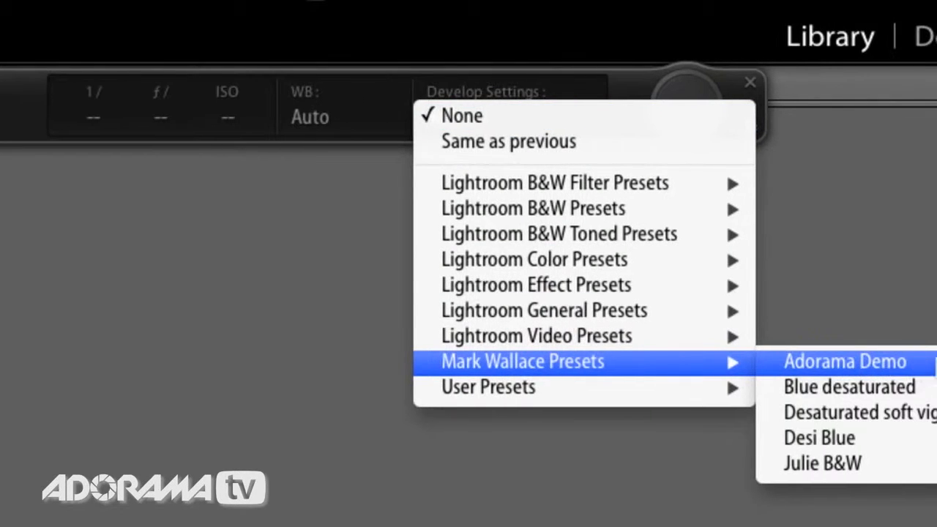
{"action": "left_click", "coordinate": [892, 360]}
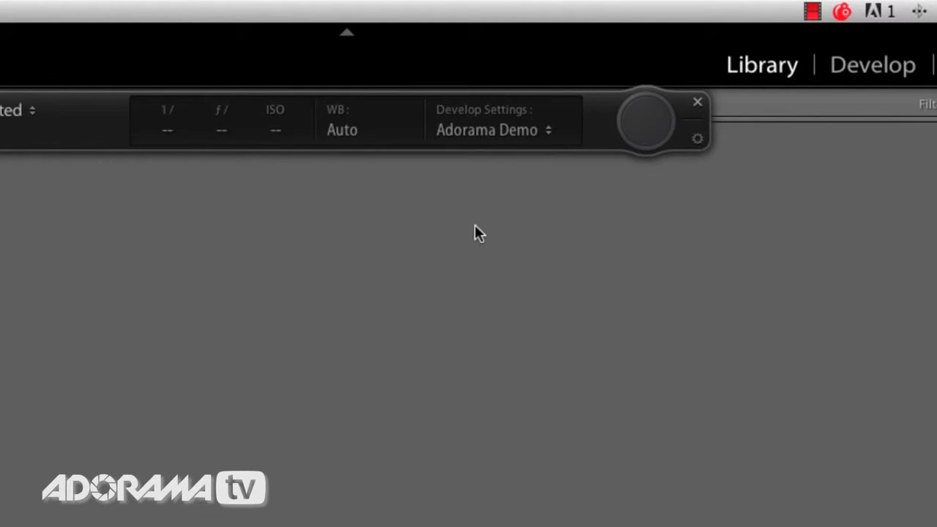
Hide the tethered capture window and display all photographs in the catalog.
{"action": "key", "text": "super+t"}
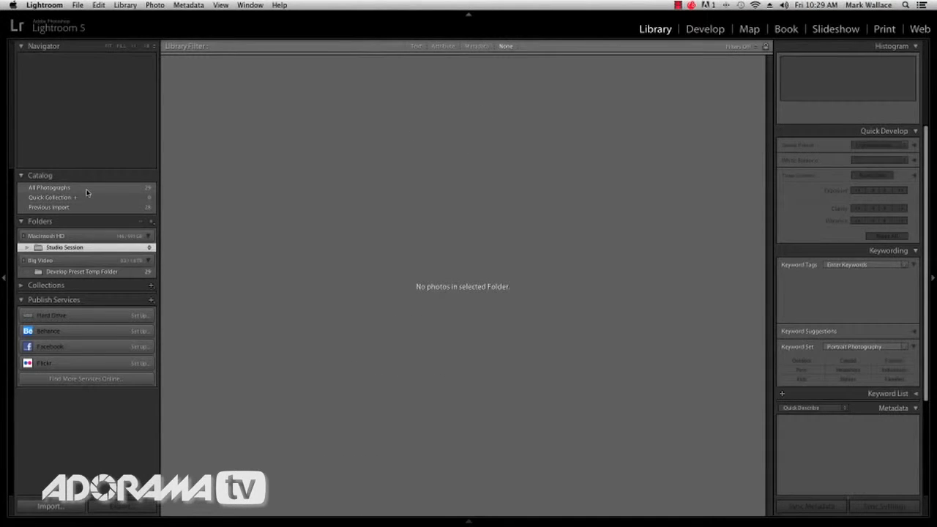
{"action": "left_click", "coordinate": [86, 190]}
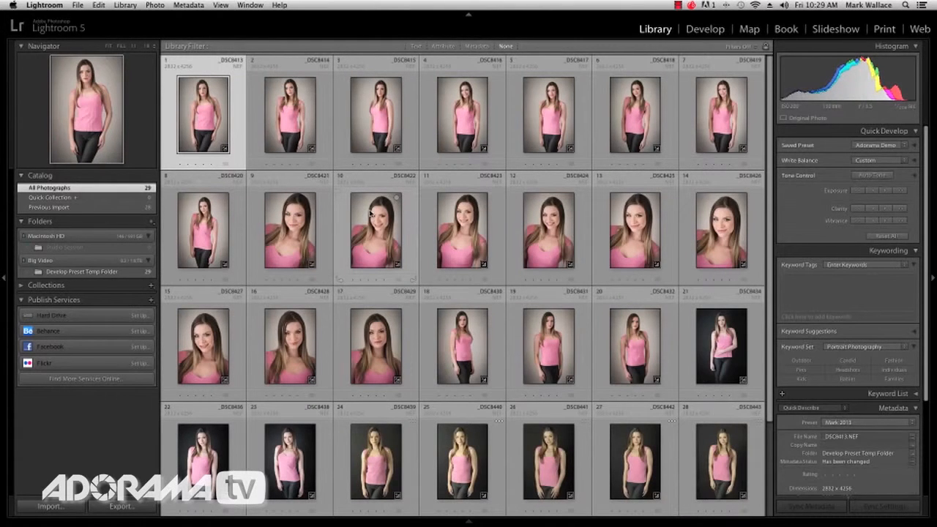